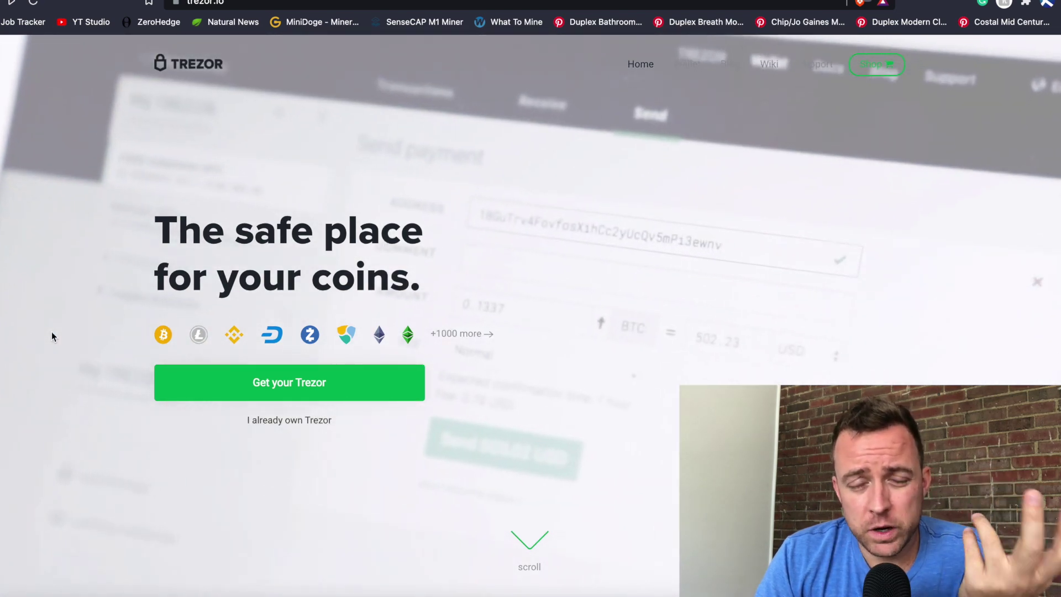
Step: Scroll to the trezor.io footer and open the Trezor Suite page
{"action": "scroll", "coordinate": [52, 333], "scroll_direction": "down", "scroll_amount": 2}
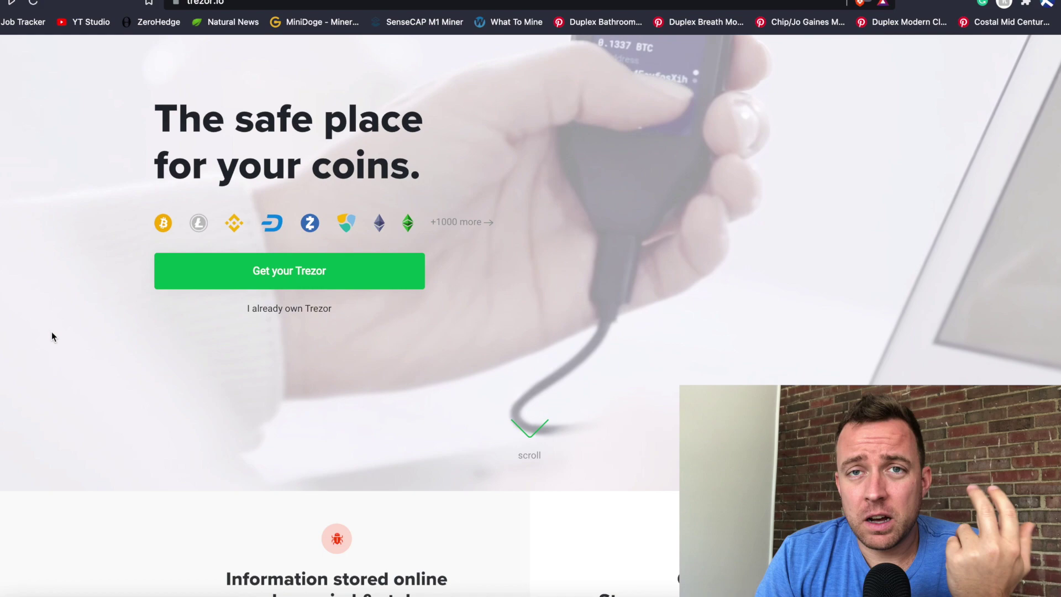
{"action": "scroll", "coordinate": [52, 336], "scroll_direction": "down", "scroll_amount": 10}
{"action": "scroll", "coordinate": [52, 335], "scroll_direction": "down", "scroll_amount": 20}
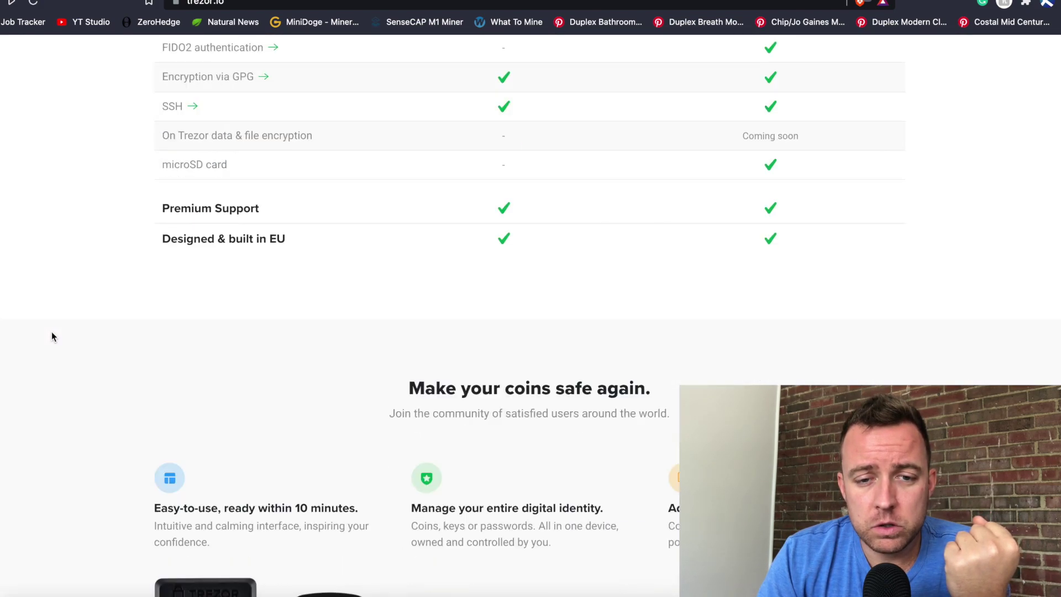
{"action": "scroll", "coordinate": [51, 336], "scroll_direction": "down", "scroll_amount": 10}
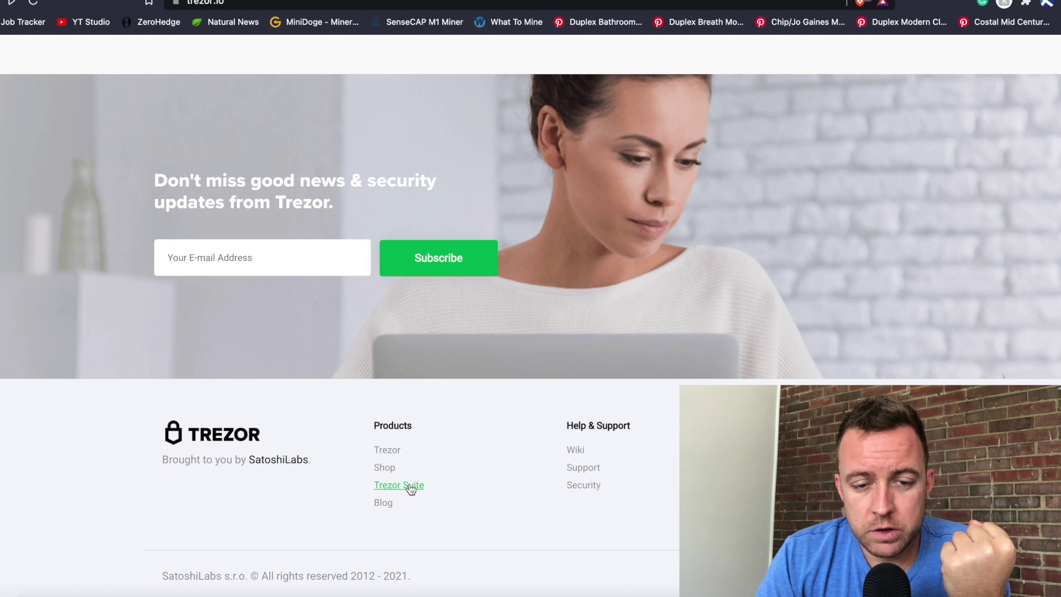
{"action": "left_click", "coordinate": [410, 489]}
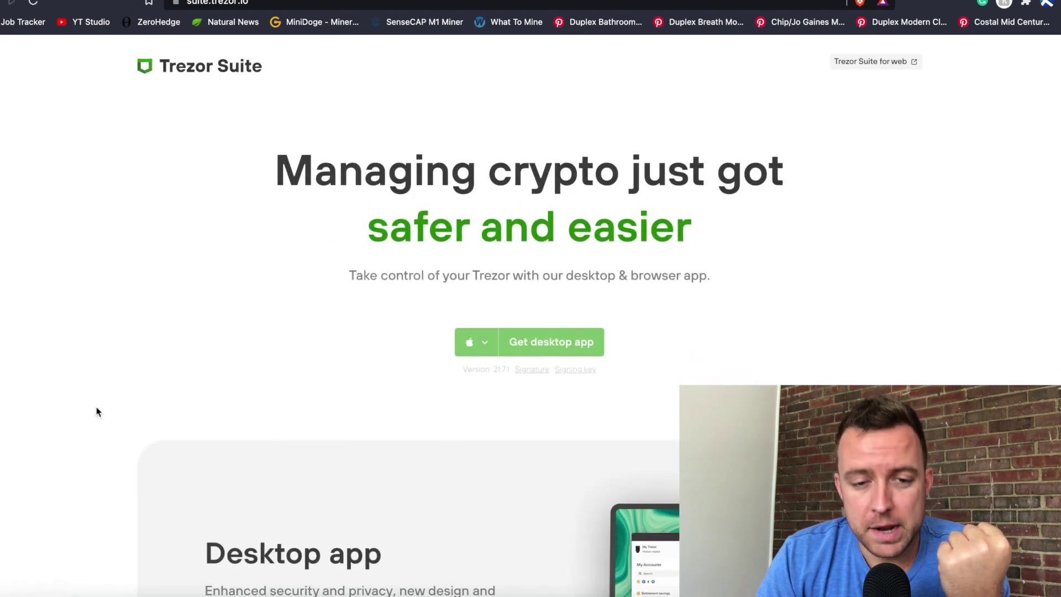
Step: Check the desktop app's operating system list and keep macOS as the download platform
{"action": "scroll", "coordinate": [97, 412], "scroll_direction": "down", "scroll_amount": 5}
{"action": "scroll", "coordinate": [96, 412], "scroll_direction": "up", "scroll_amount": 5}
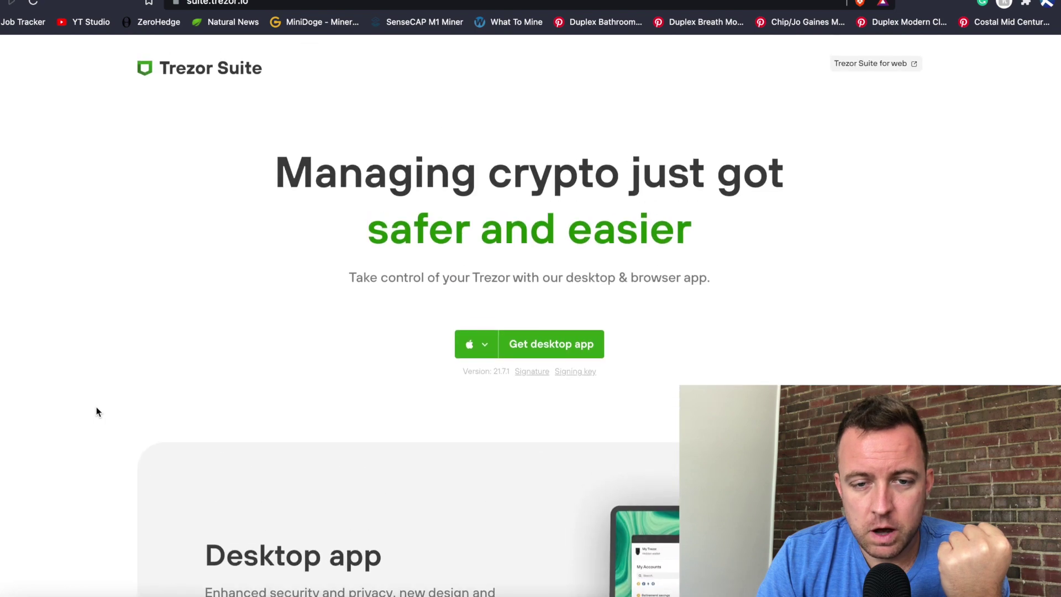
{"action": "left_click", "coordinate": [487, 341]}
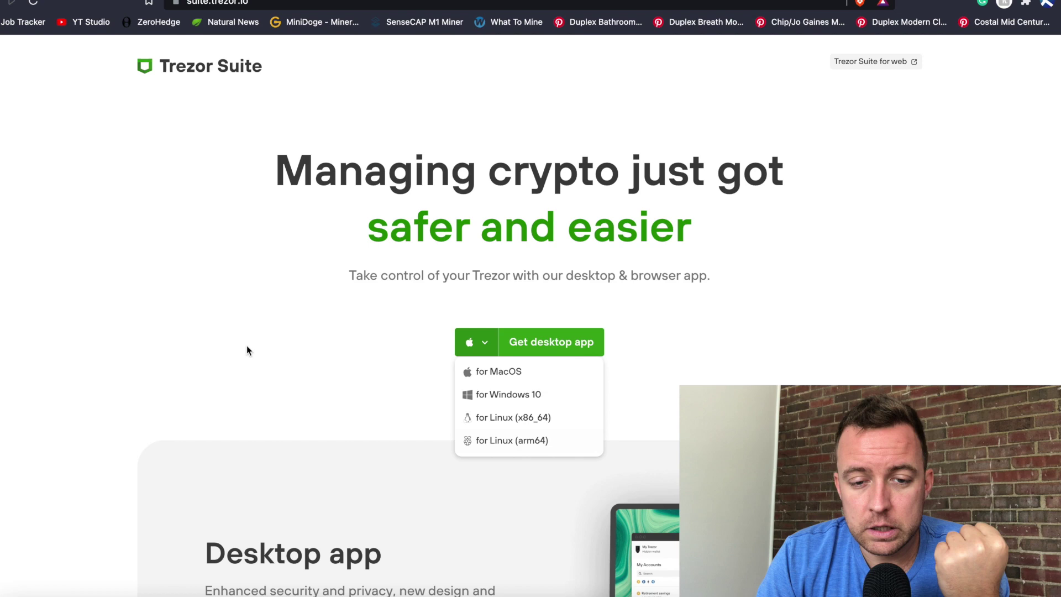
{"action": "left_click", "coordinate": [168, 314]}
{"action": "scroll", "coordinate": [153, 343], "scroll_direction": "down", "scroll_amount": 11}
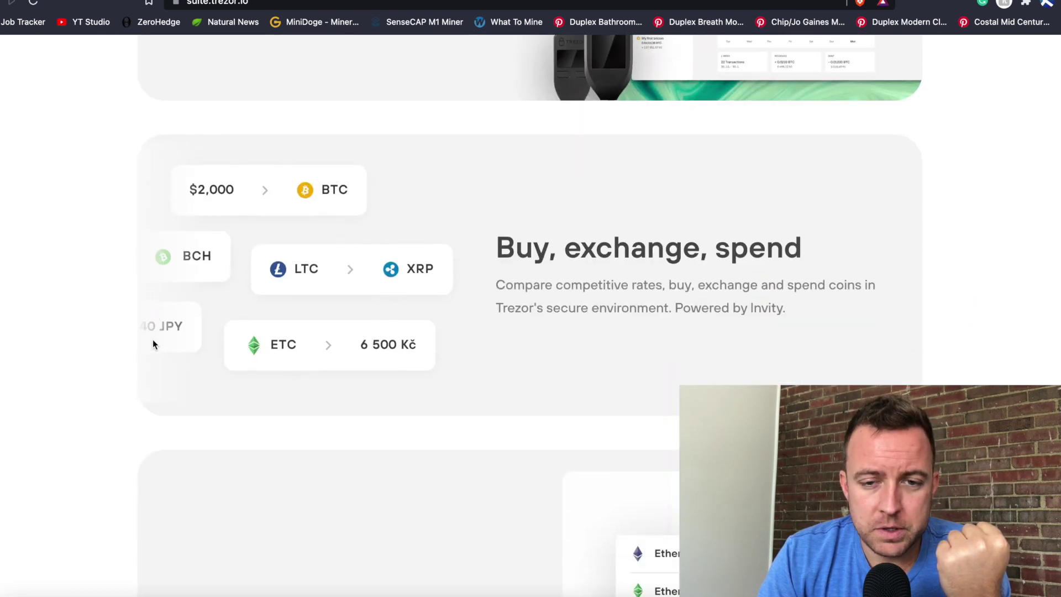
{"action": "scroll", "coordinate": [154, 343], "scroll_direction": "up", "scroll_amount": 11}
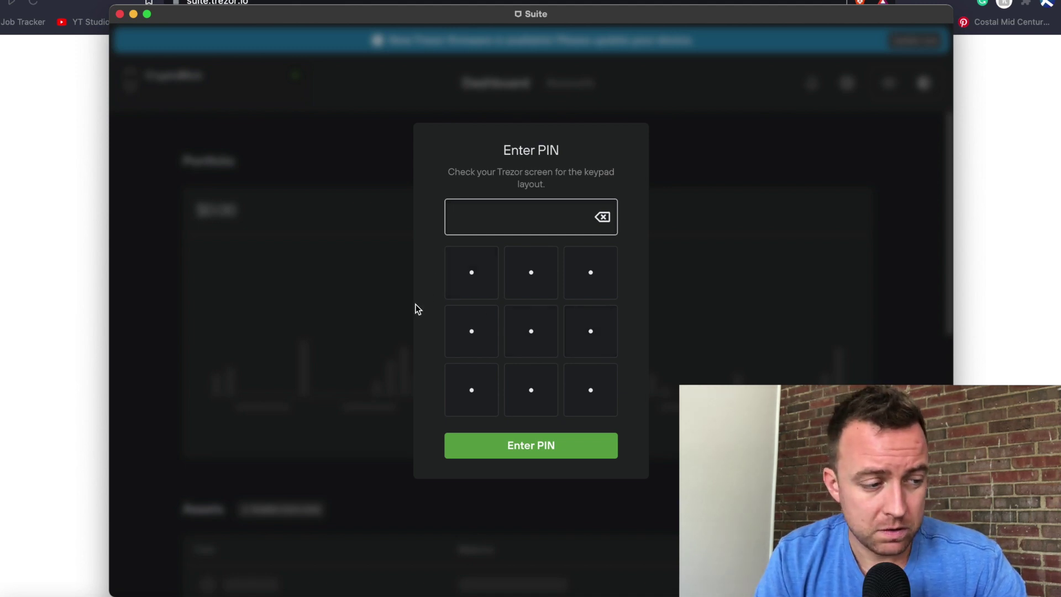
Step: Enter the device PIN on the scrambled keypad and submit it to unlock the wallet
{"action": "left_click", "coordinate": [530, 392]}
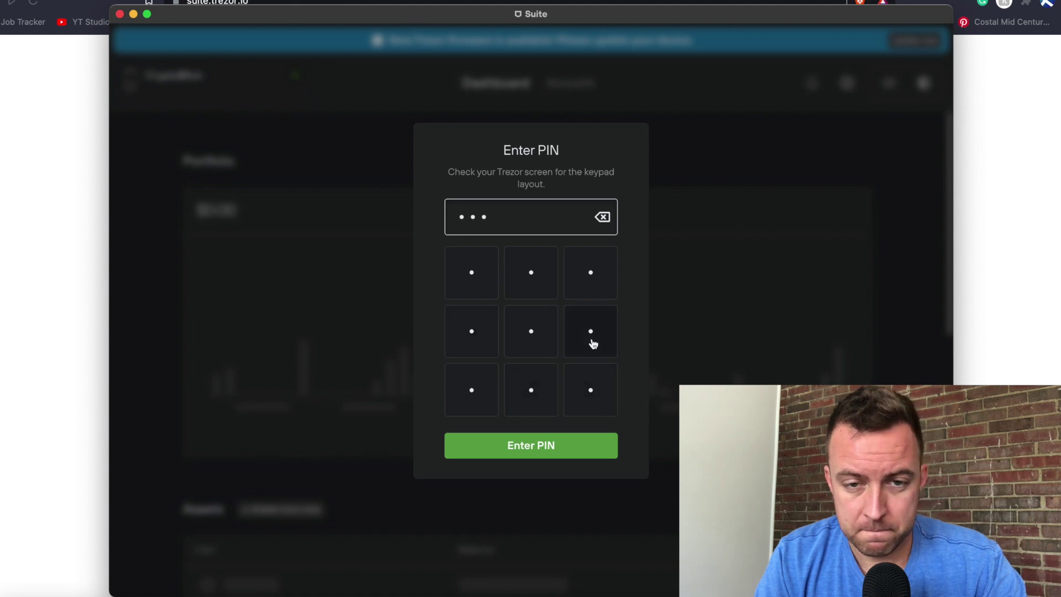
{"action": "left_click", "coordinate": [591, 340]}
{"action": "left_click", "coordinate": [548, 445]}
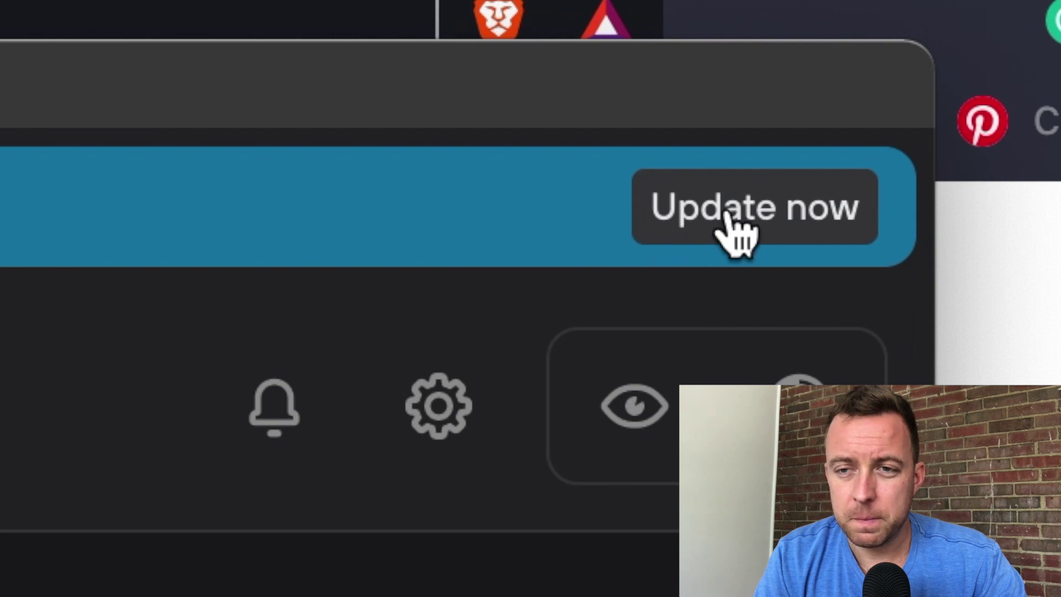
Step: Start the v1.10.0 firmware update, confirm the recovery seed is at hand, and reach Install firmware
{"action": "left_click", "coordinate": [738, 229]}
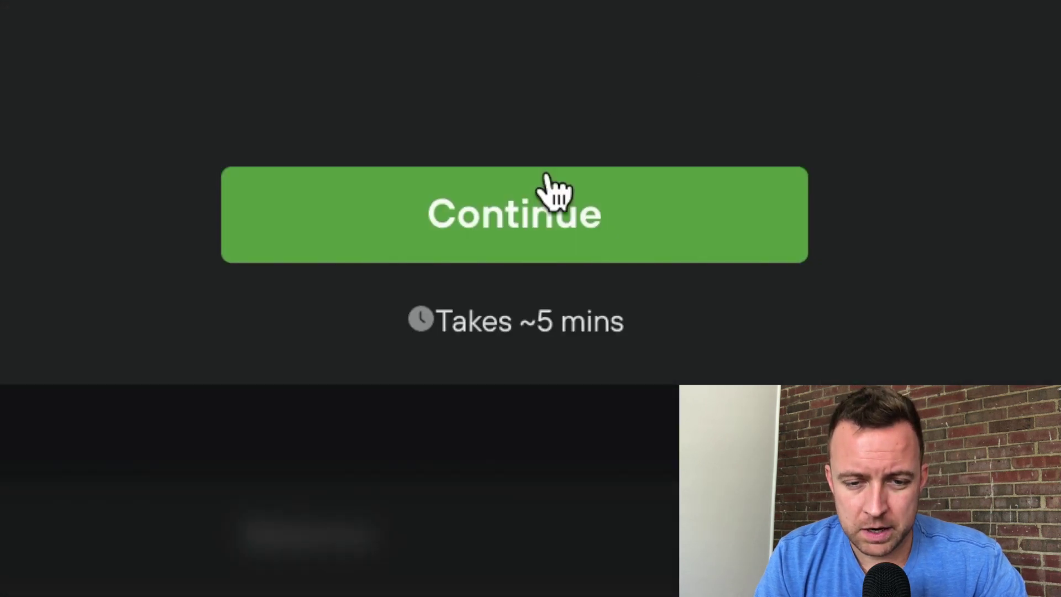
{"action": "left_click", "coordinate": [489, 523]}
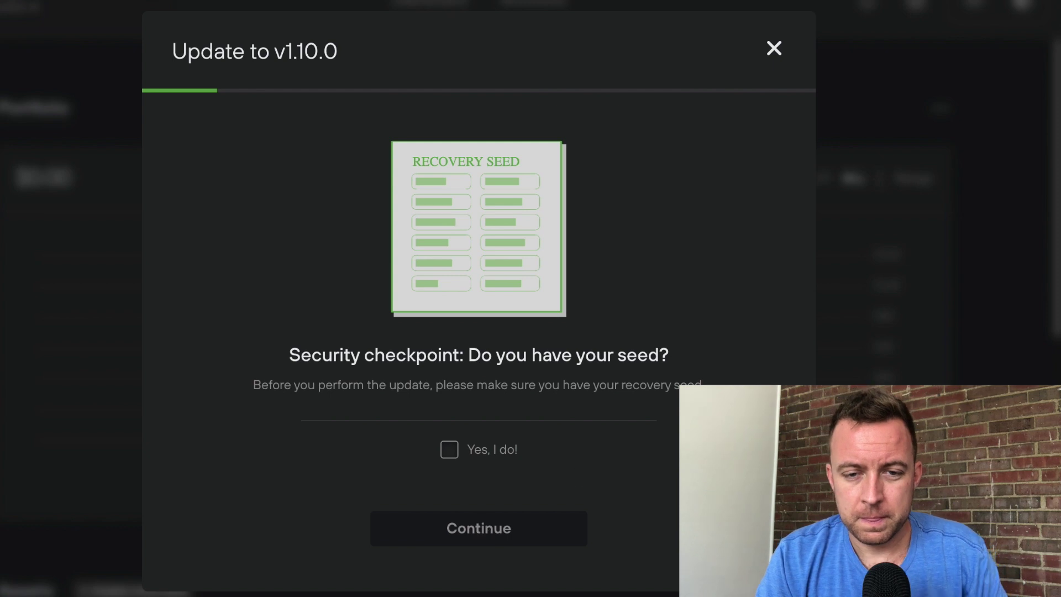
{"action": "left_click", "coordinate": [448, 452]}
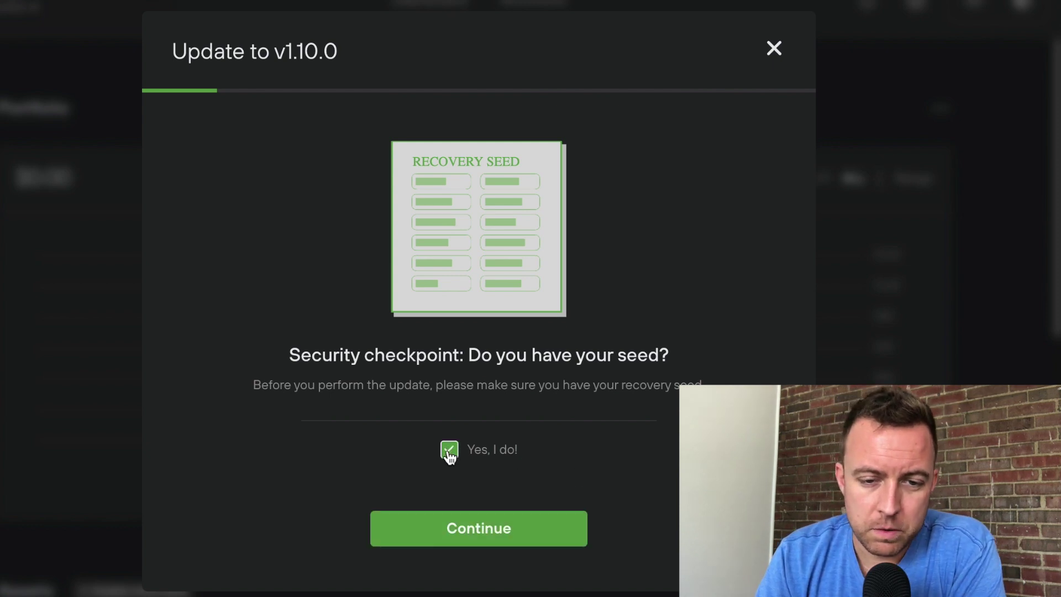
{"action": "left_click", "coordinate": [433, 533]}
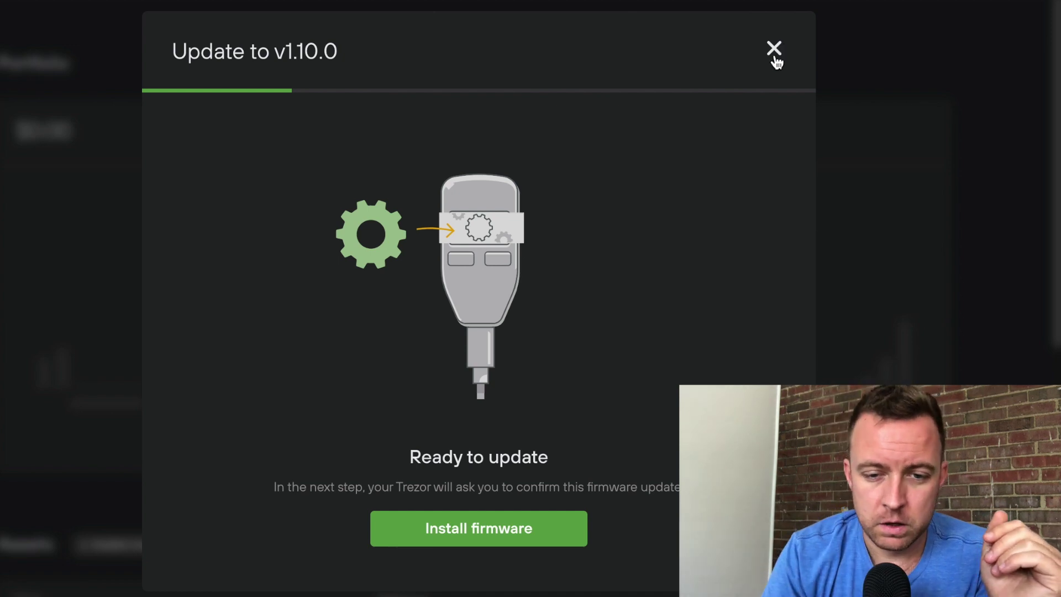
{"action": "left_click", "coordinate": [401, 525]}
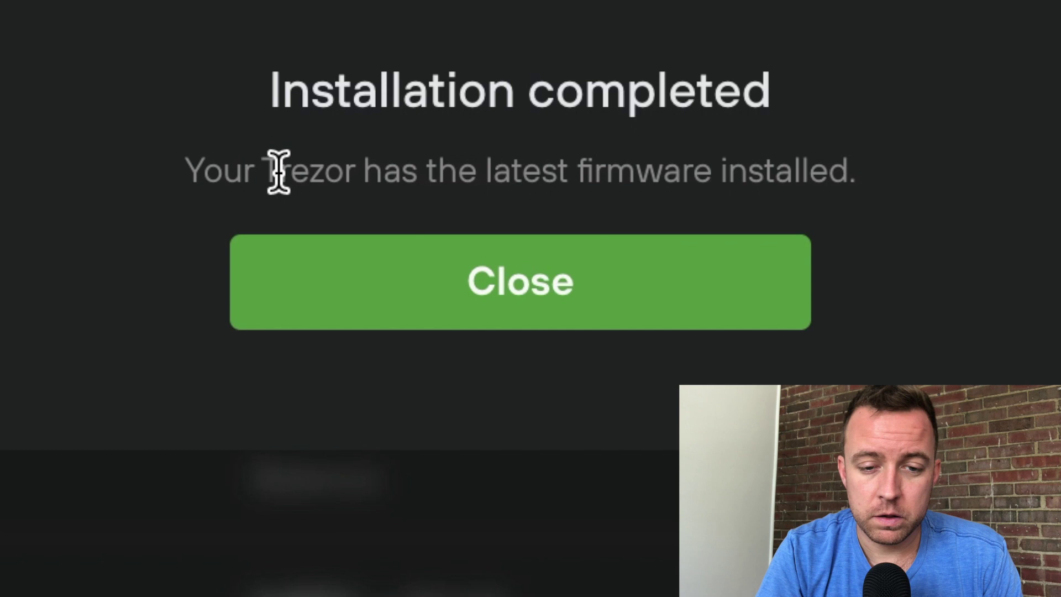
Step: Close the Installation completed dialog to return to the $0.00 portfolio dashboard
{"action": "left_click", "coordinate": [395, 529]}
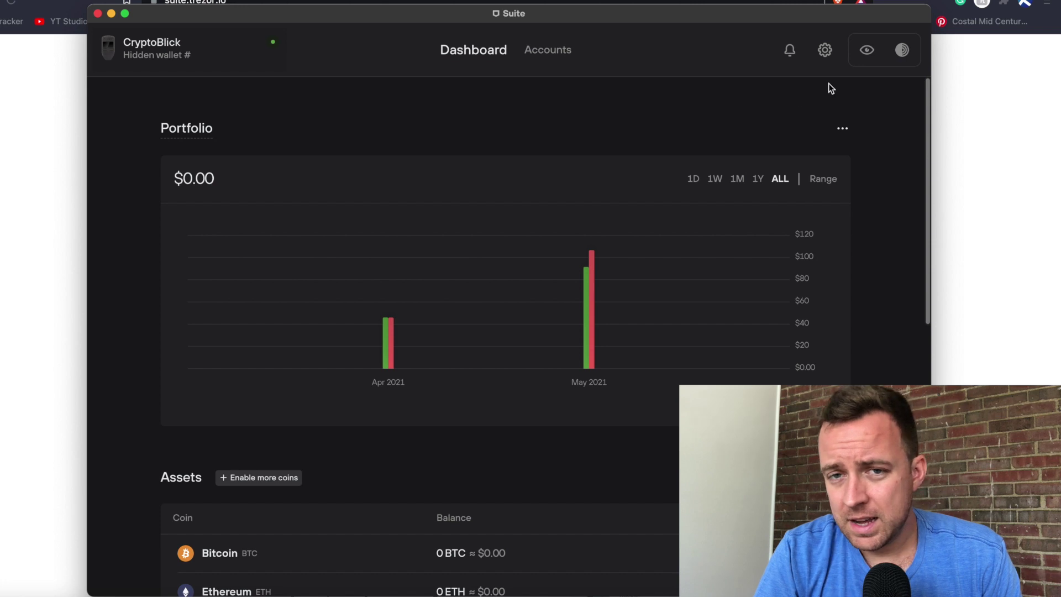
Step: Open Settings and scroll to the Application section showing Suite version 21.5.1
{"action": "left_click", "coordinate": [825, 53]}
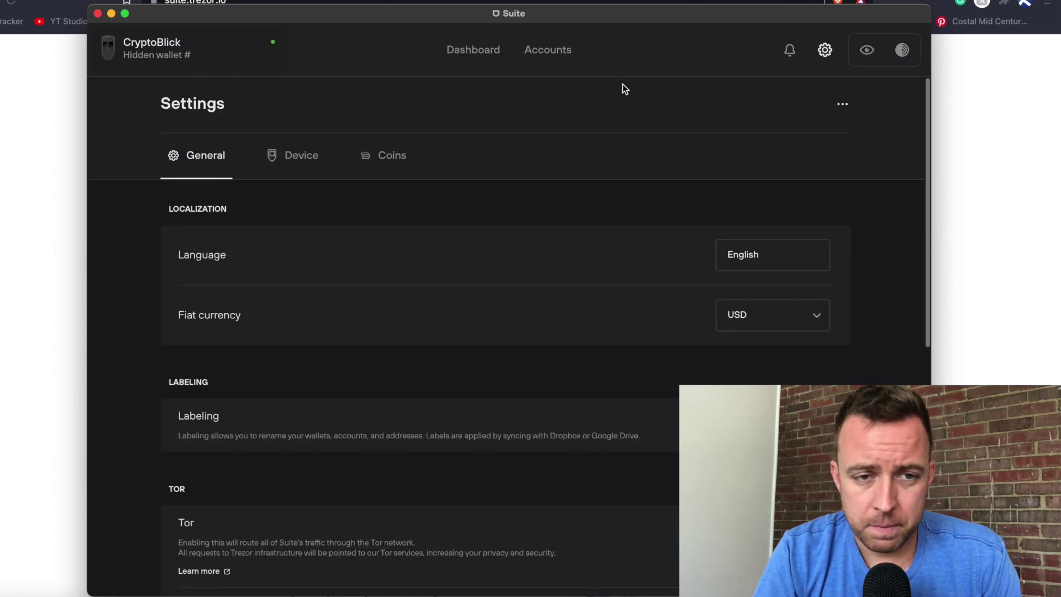
{"action": "scroll", "coordinate": [144, 317], "scroll_direction": "down", "scroll_amount": 3}
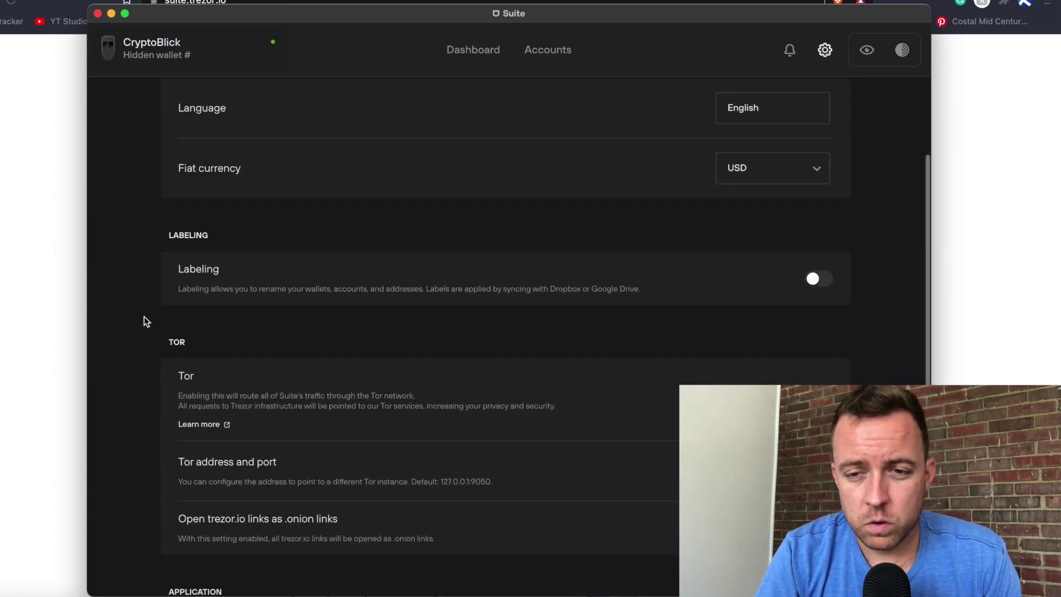
{"action": "scroll", "coordinate": [145, 320], "scroll_direction": "down", "scroll_amount": 6}
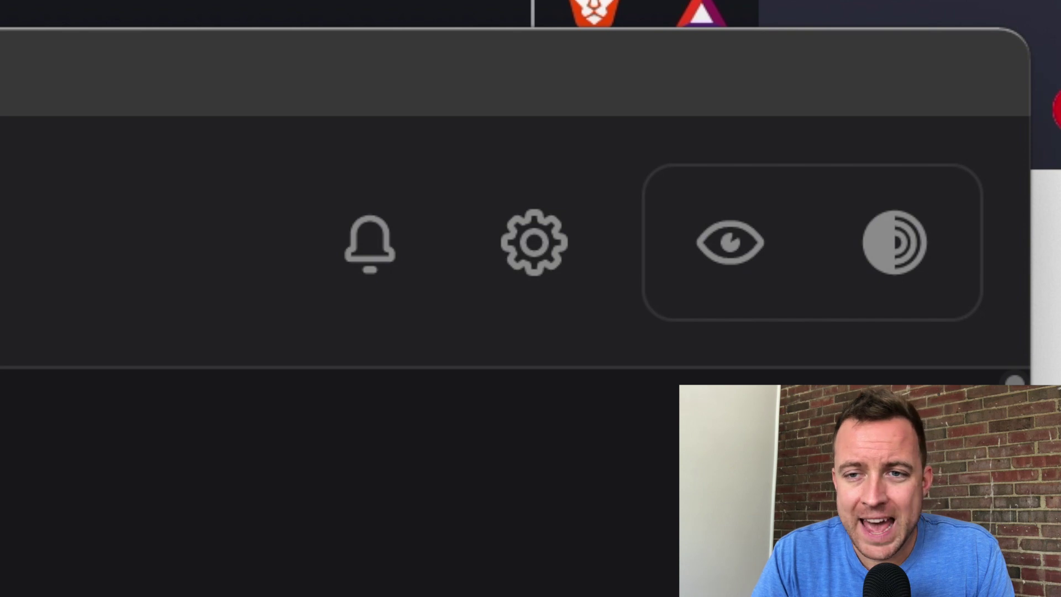
{"action": "left_click", "coordinate": [539, 252]}
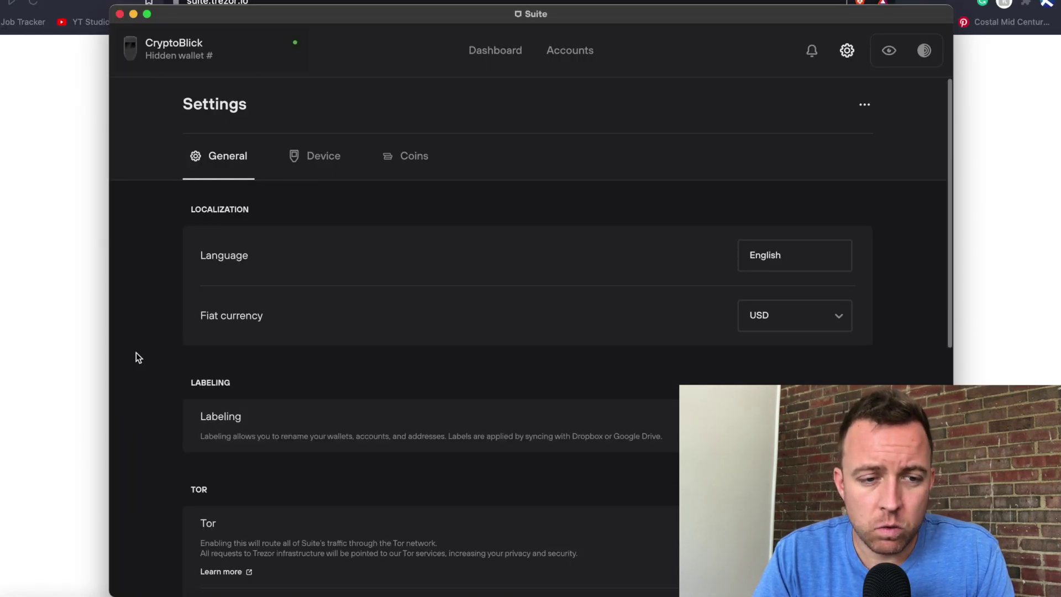
{"action": "scroll", "coordinate": [147, 378], "scroll_direction": "down", "scroll_amount": 15}
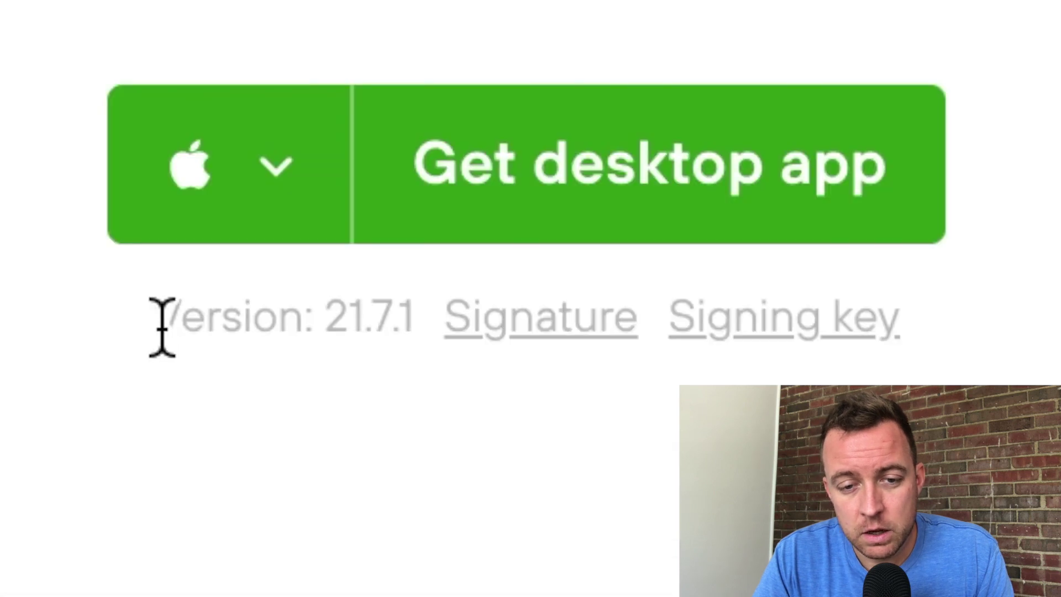
Step: Download and save the Trezor-Suite-21.7.1-mac.dmg installer
{"action": "left_click_drag", "start_coordinate": [463, 369], "coordinate": [512, 371]}
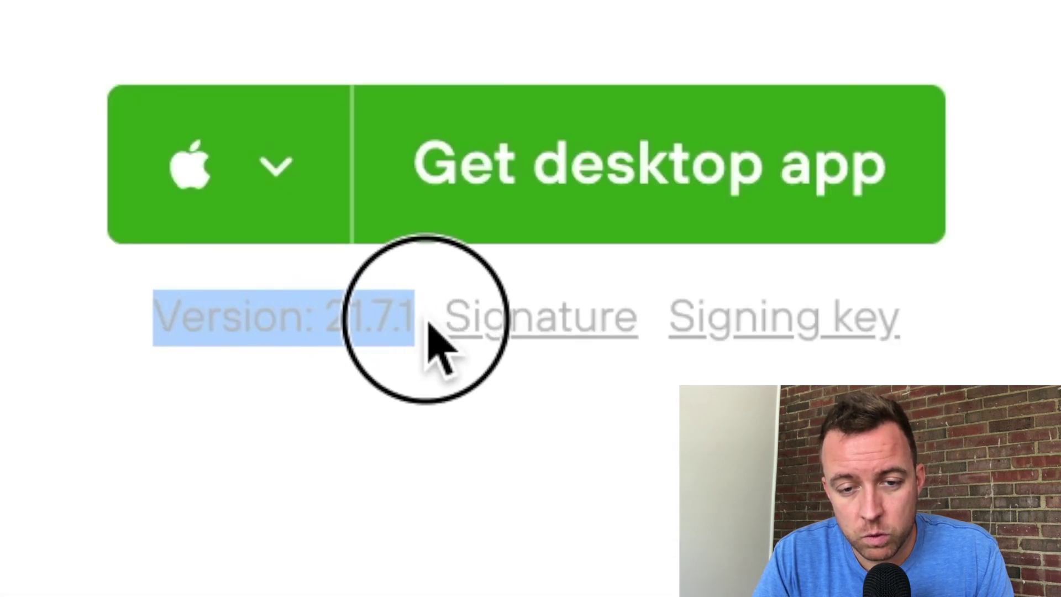
{"action": "left_click_drag", "start_coordinate": [434, 337], "coordinate": [426, 331]}
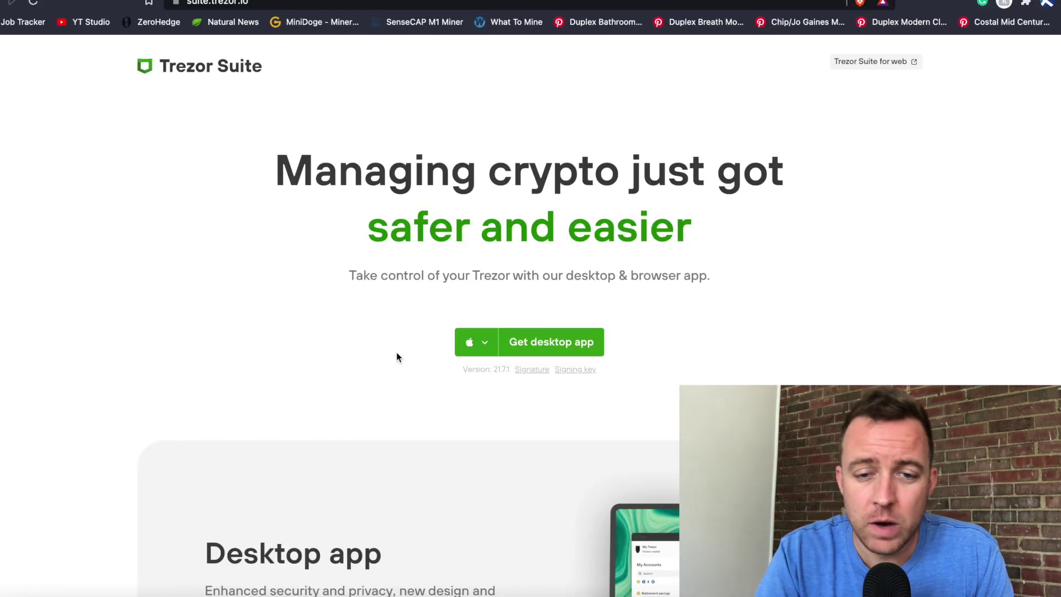
{"action": "left_click", "coordinate": [540, 346]}
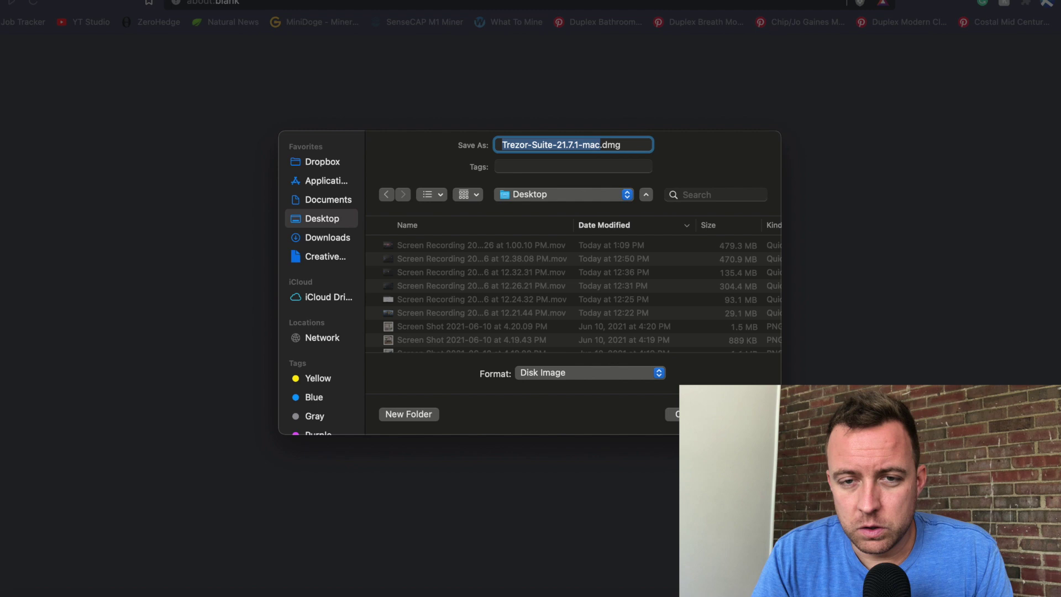
{"action": "key", "text": "Return"}
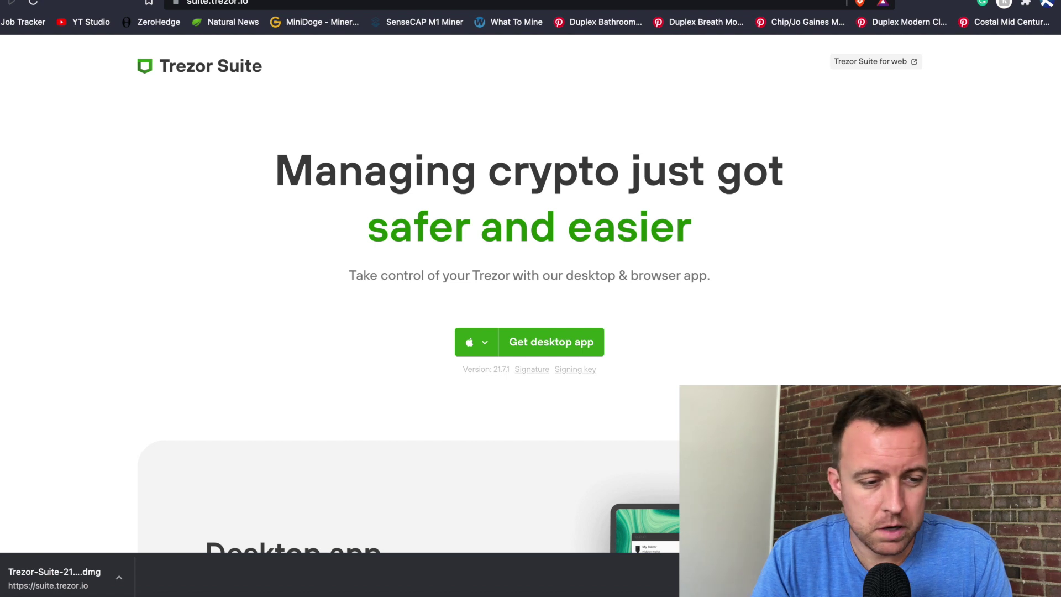
Step: Install Trezor Suite from the disk image into Applications and allow it to open
{"action": "left_click", "coordinate": [58, 578]}
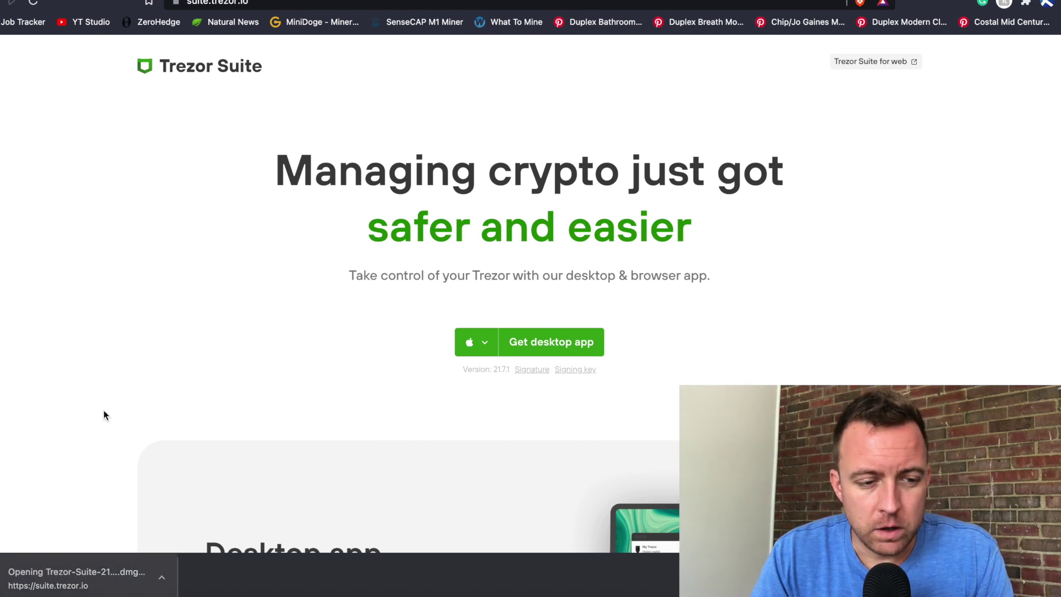
{"action": "left_click", "coordinate": [317, 181]}
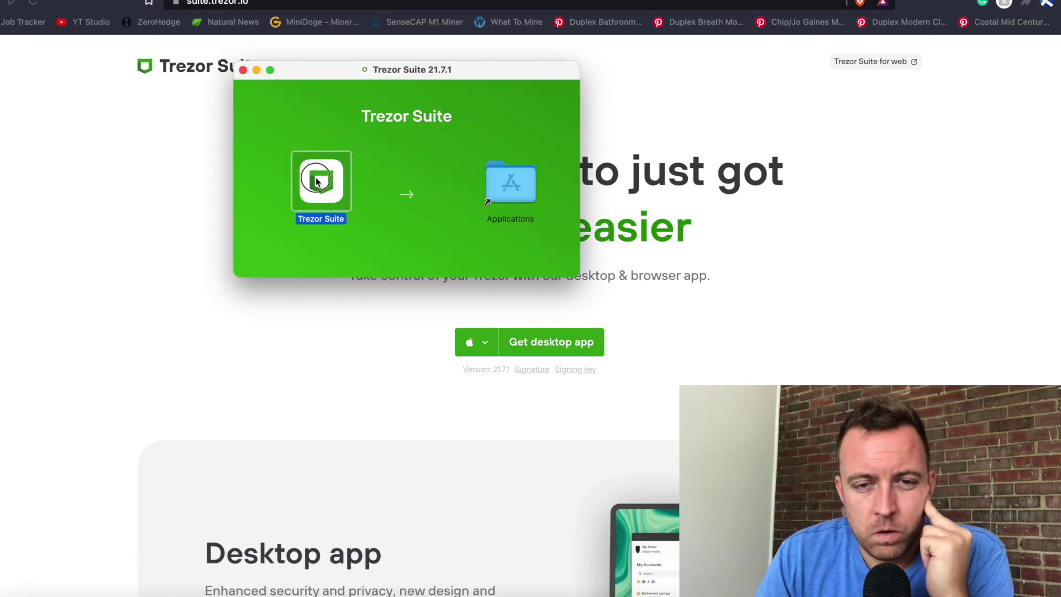
{"action": "left_click_drag", "start_coordinate": [318, 181], "coordinate": [512, 172]}
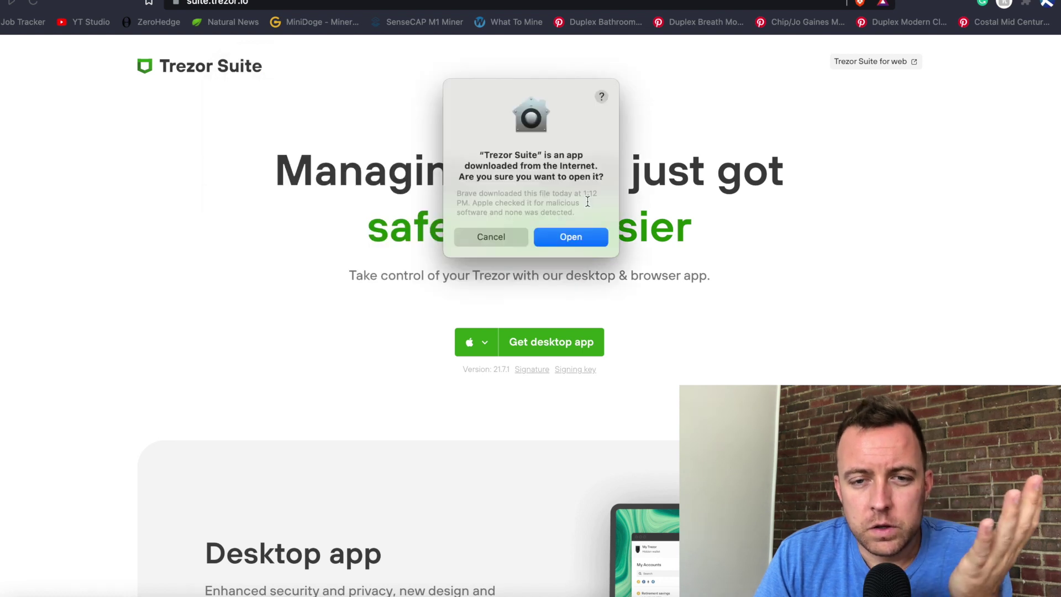
{"action": "left_click", "coordinate": [575, 237]}
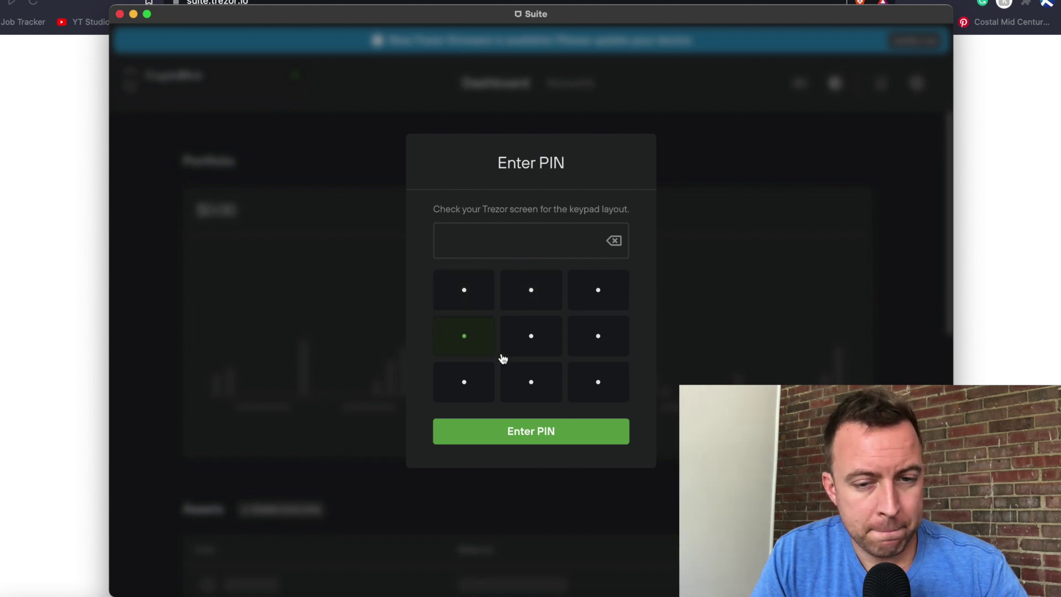
Step: Enter the device PIN on the keypad and submit it to unlock the wallet
{"action": "left_click", "coordinate": [531, 385]}
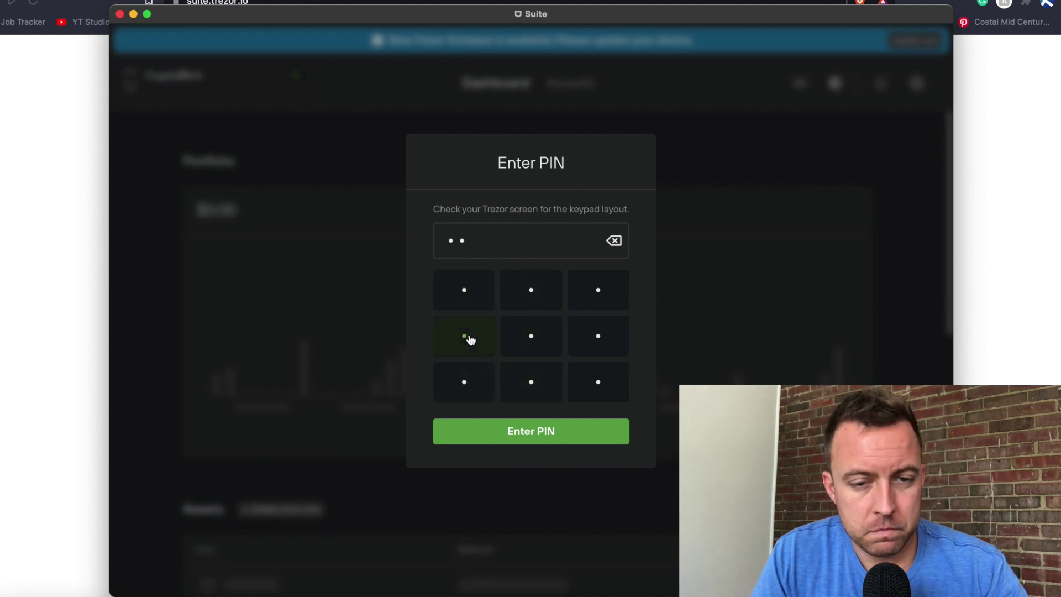
{"action": "left_click", "coordinate": [464, 425]}
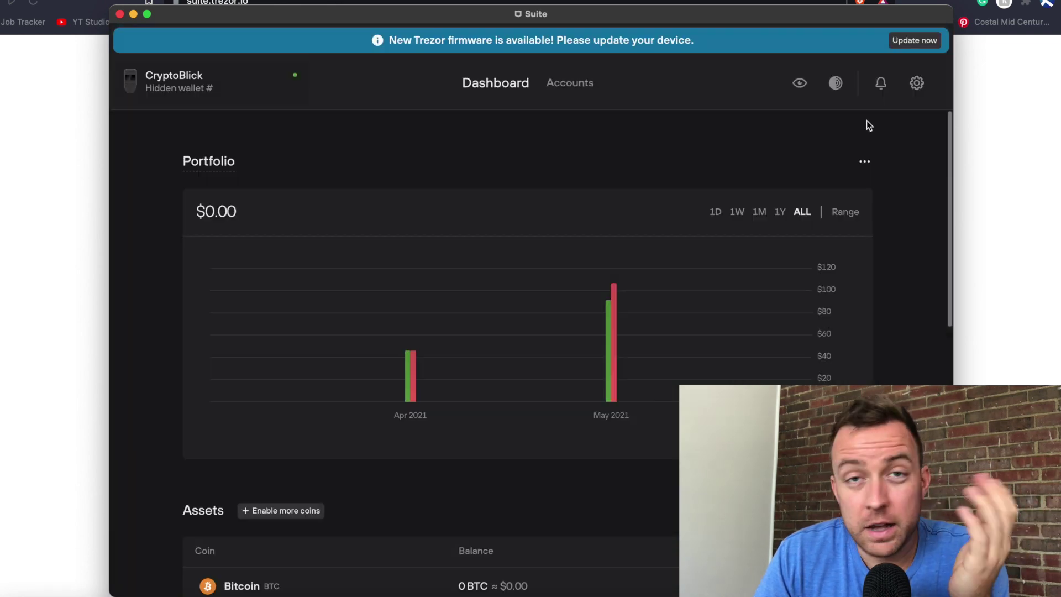
Step: Check for updates in Application settings, confirming 21.7.1 is current, and dismiss the notice
{"action": "left_click", "coordinate": [915, 84]}
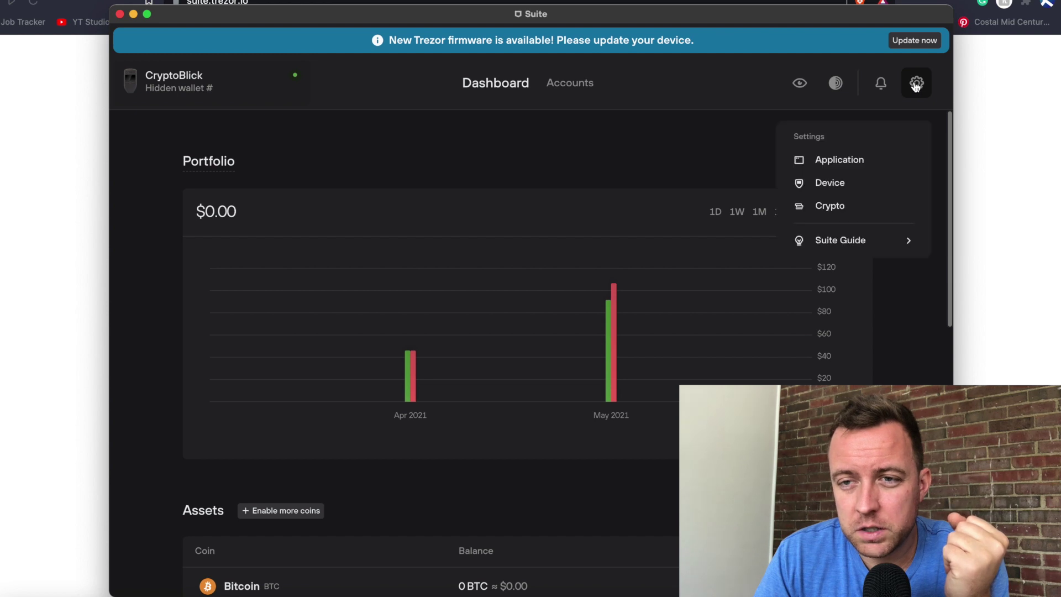
{"action": "left_click", "coordinate": [841, 161]}
{"action": "scroll", "coordinate": [276, 413], "scroll_direction": "down", "scroll_amount": 10}
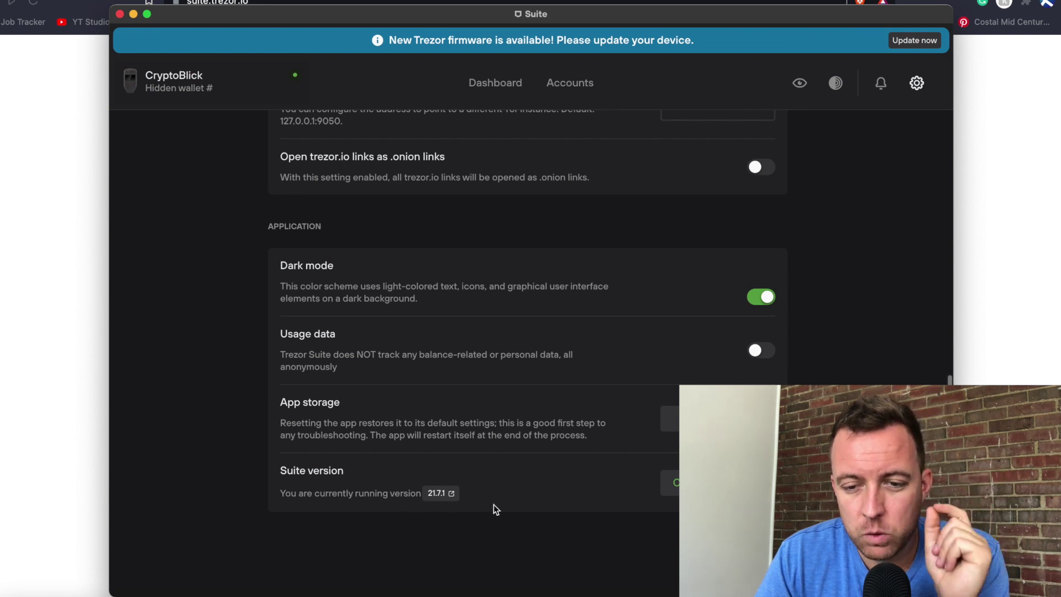
{"action": "left_click", "coordinate": [671, 482]}
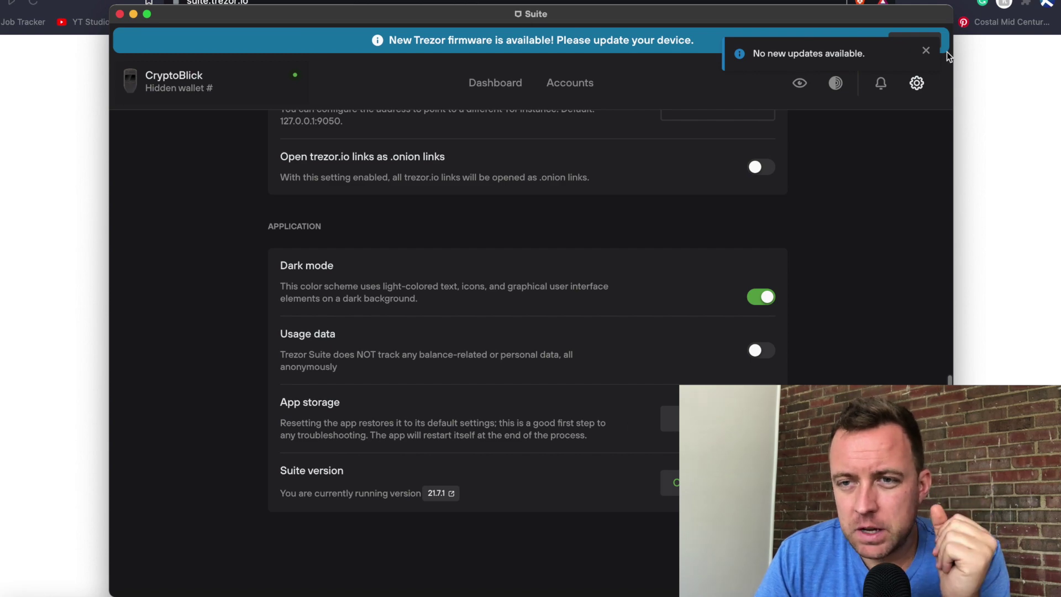
{"action": "left_click", "coordinate": [927, 51]}
{"action": "scroll", "coordinate": [247, 286], "scroll_direction": "up", "scroll_amount": 15}
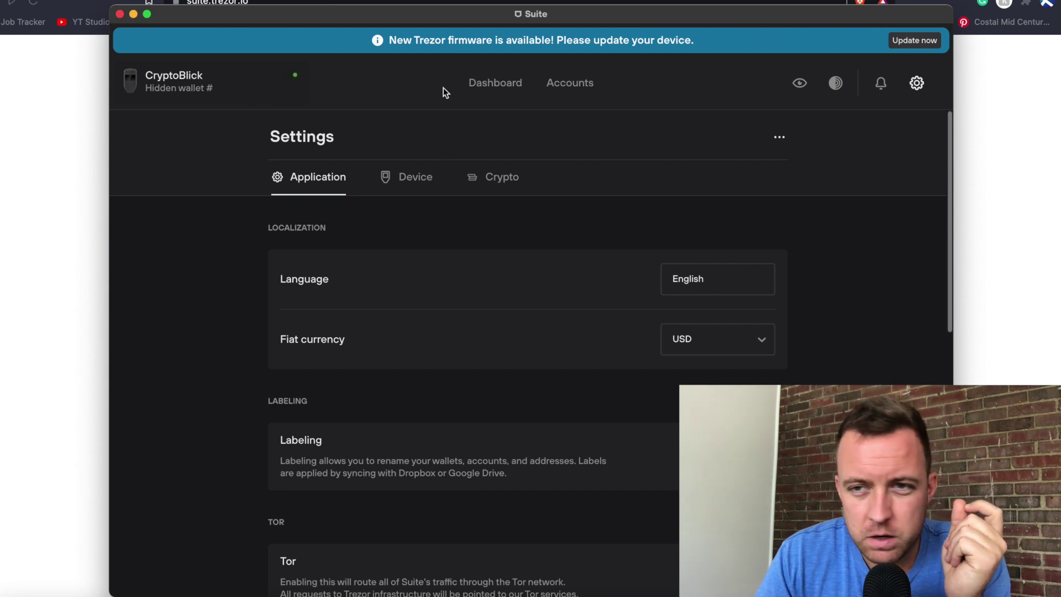
Step: Install firmware 1.10.2 after confirming the recovery seed and reconnecting the device, then close
{"action": "left_click", "coordinate": [911, 41]}
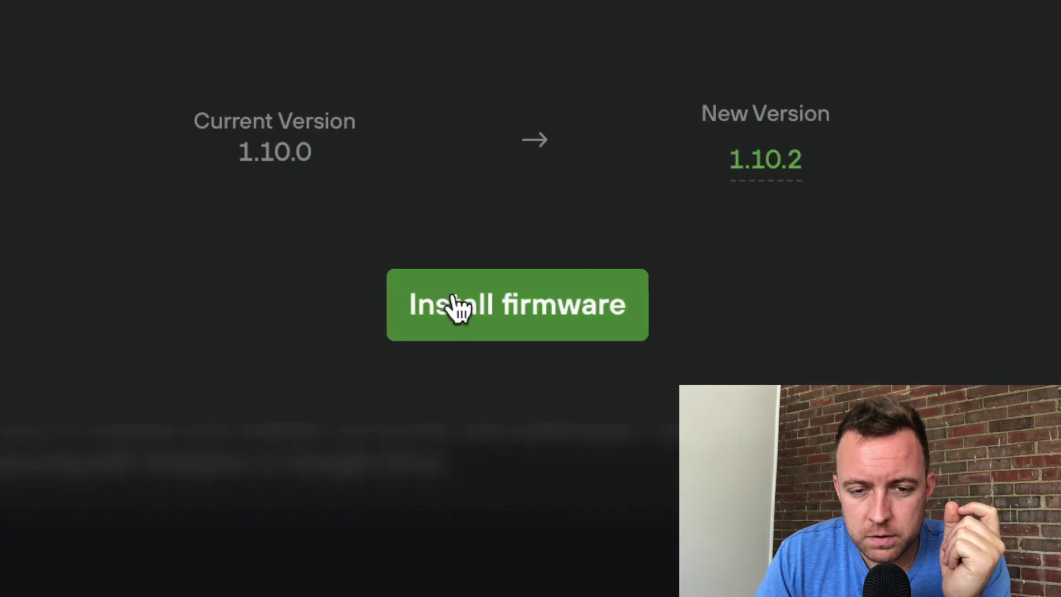
{"action": "left_click", "coordinate": [509, 430]}
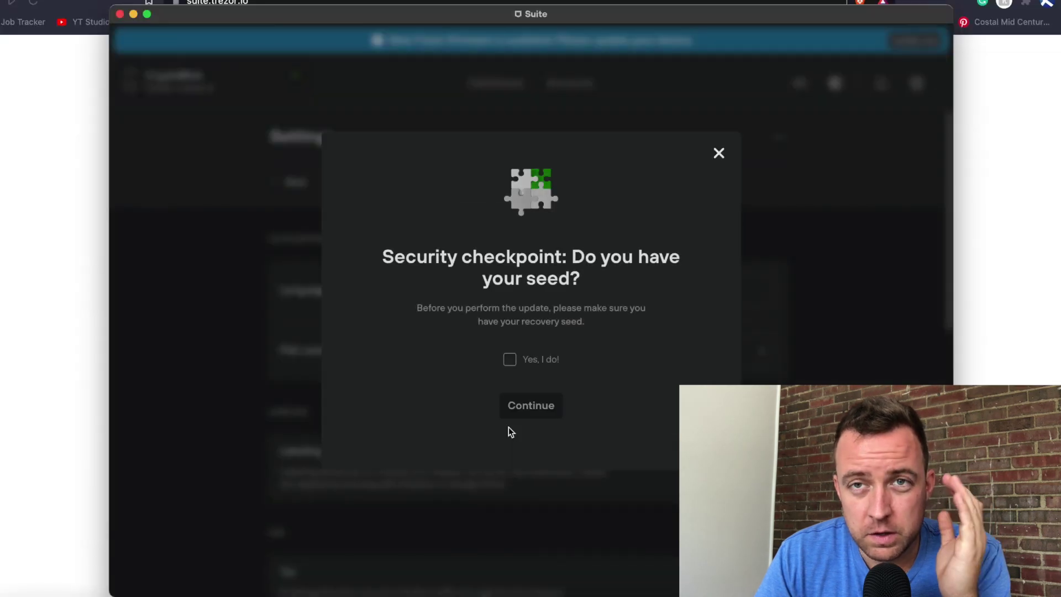
{"action": "left_click", "coordinate": [508, 360]}
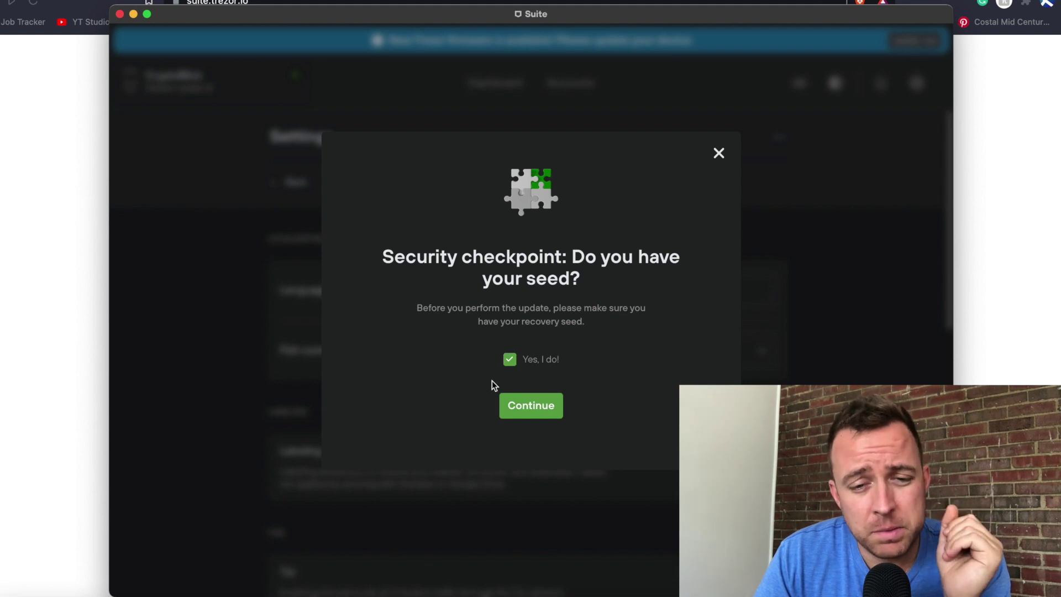
{"action": "left_click", "coordinate": [527, 413]}
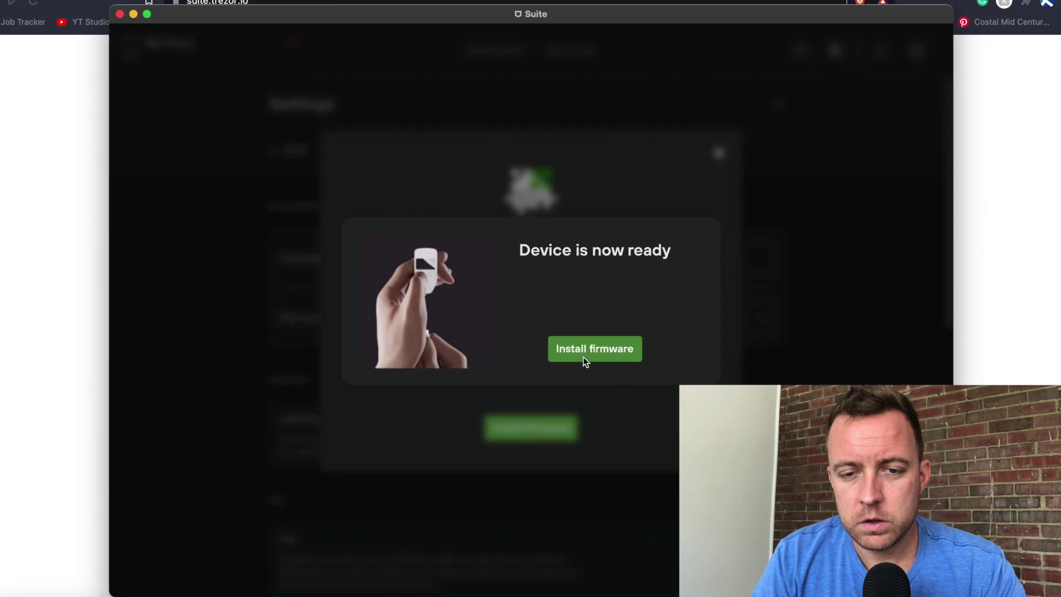
{"action": "left_click", "coordinate": [584, 359]}
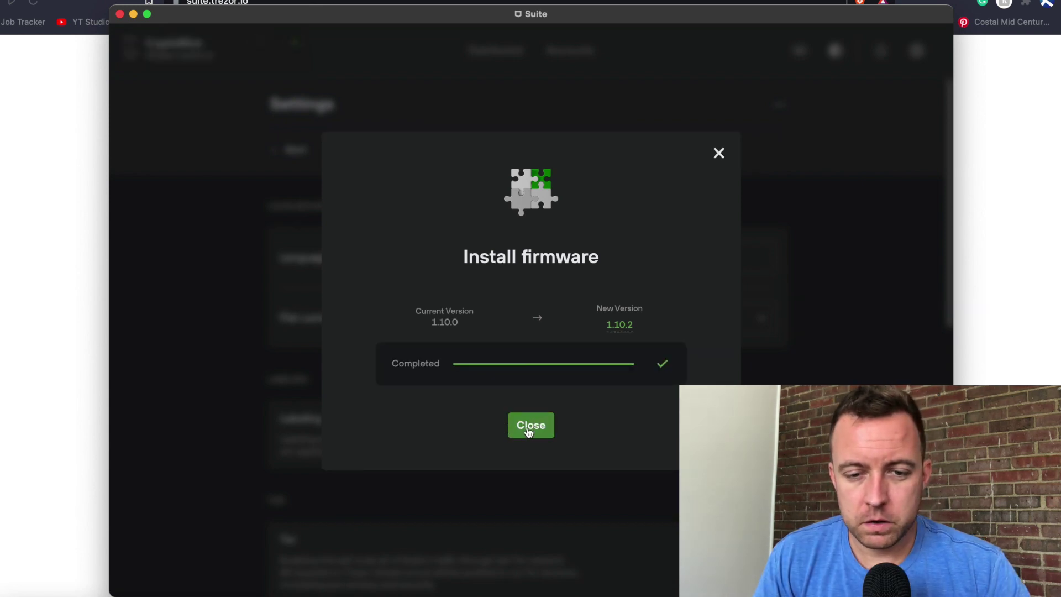
{"action": "left_click", "coordinate": [532, 427]}
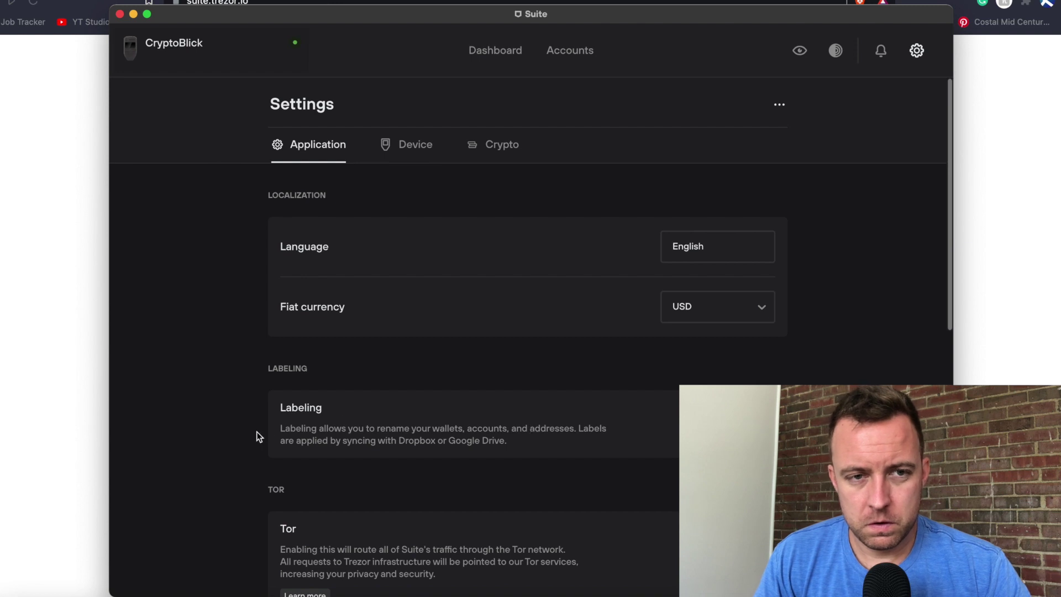
Step: Leave Settings and return to the wallet dashboard
{"action": "scroll", "coordinate": [249, 438], "scroll_direction": "down", "scroll_amount": 10}
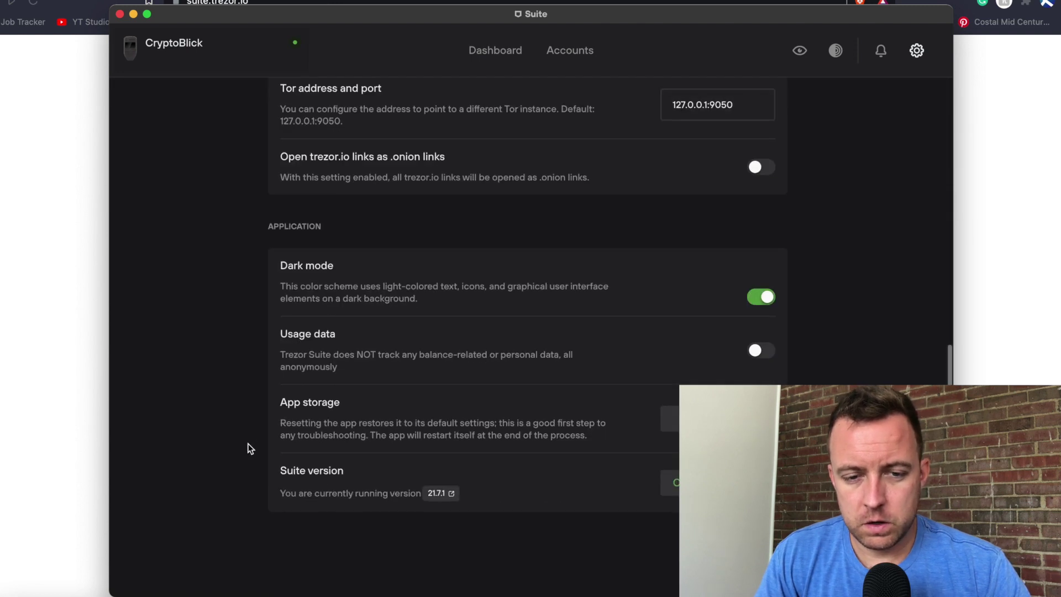
{"action": "scroll", "coordinate": [244, 434], "scroll_direction": "up", "scroll_amount": 10}
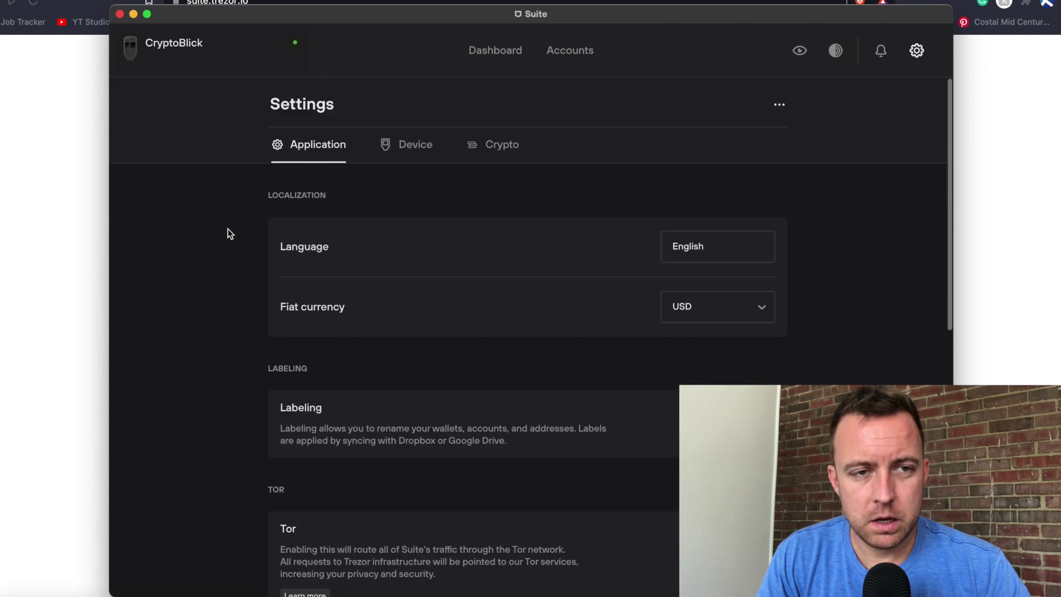
{"action": "left_click", "coordinate": [493, 49]}
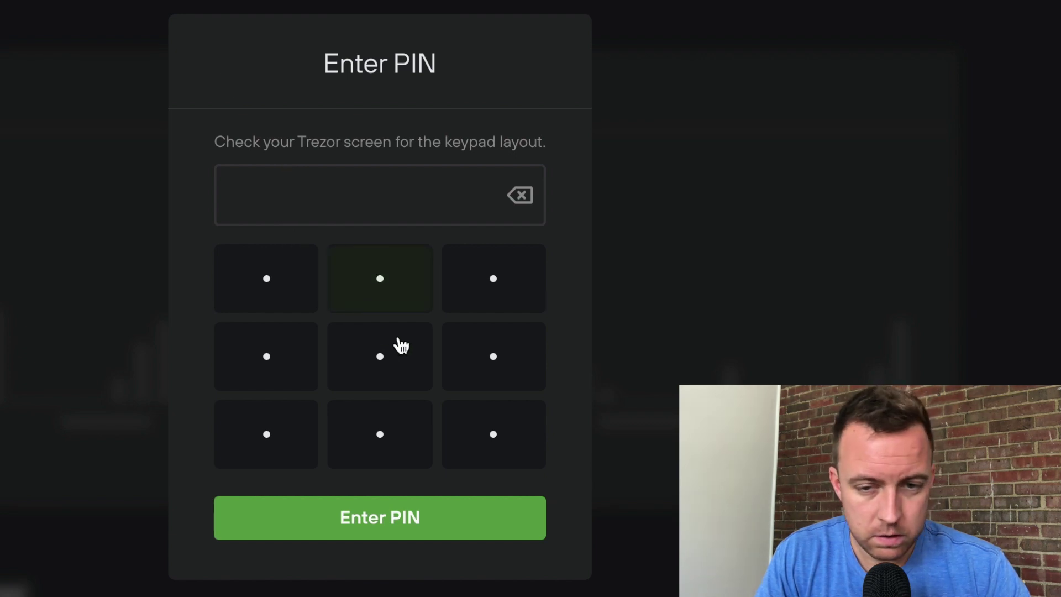
Step: Enter the device PIN on the keypad and submit it to unlock the wallet
{"action": "left_click", "coordinate": [478, 446]}
{"action": "left_click", "coordinate": [262, 275]}
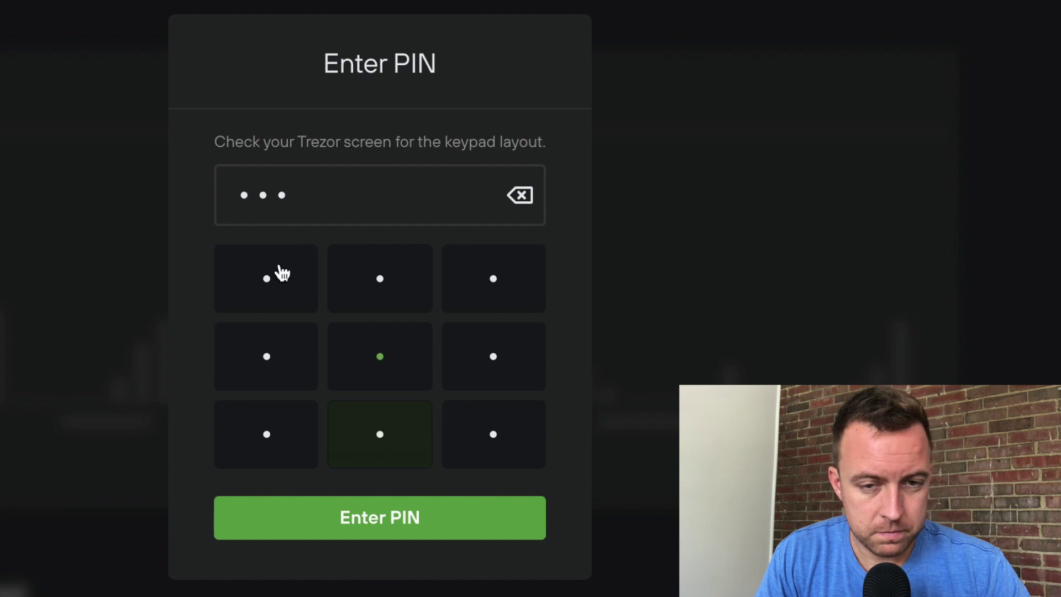
{"action": "left_click", "coordinate": [276, 272]}
{"action": "left_click", "coordinate": [283, 517]}
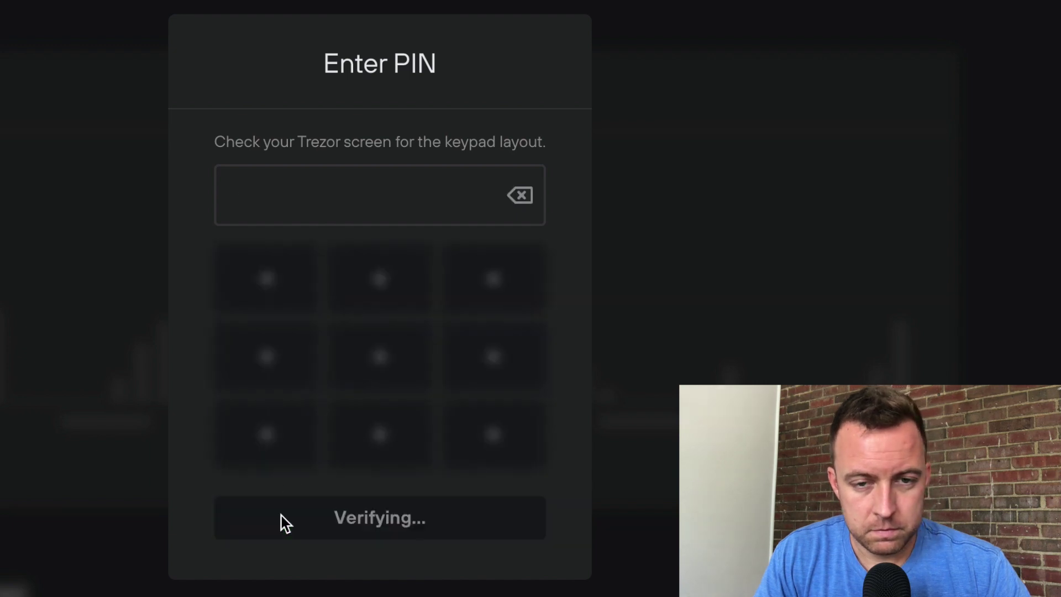